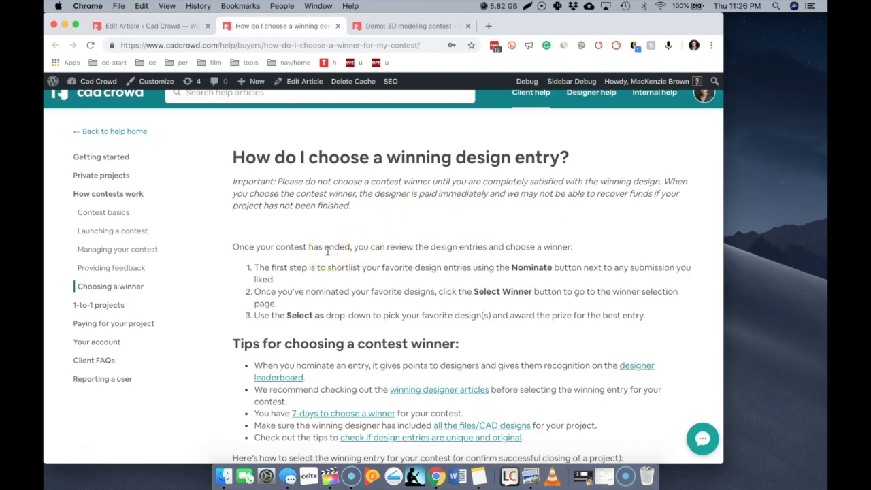
Nominate entry #1, 'Electronics case design submission', in the Demo: 3D modeling contest.
{"action": "left_click", "coordinate": [383, 27]}
{"action": "scroll", "coordinate": [399, 217], "scroll_direction": "up", "scroll_amount": 10}
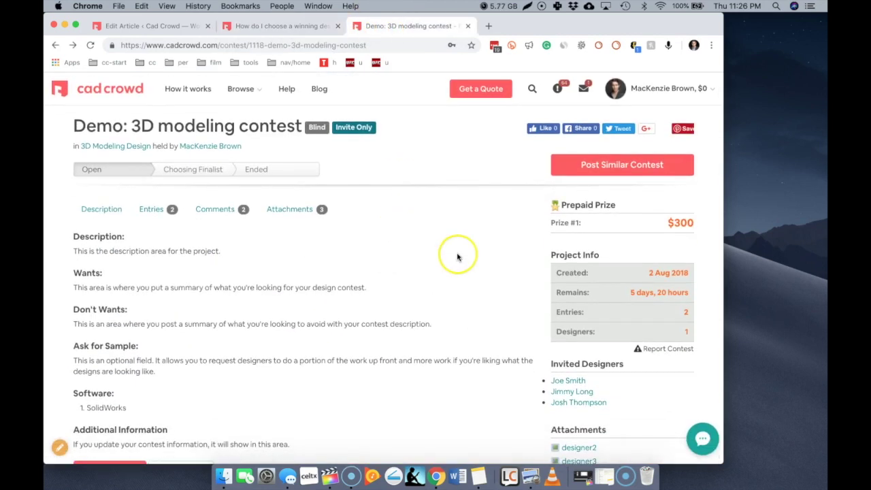
{"action": "scroll", "coordinate": [457, 275], "scroll_direction": "down", "scroll_amount": 10}
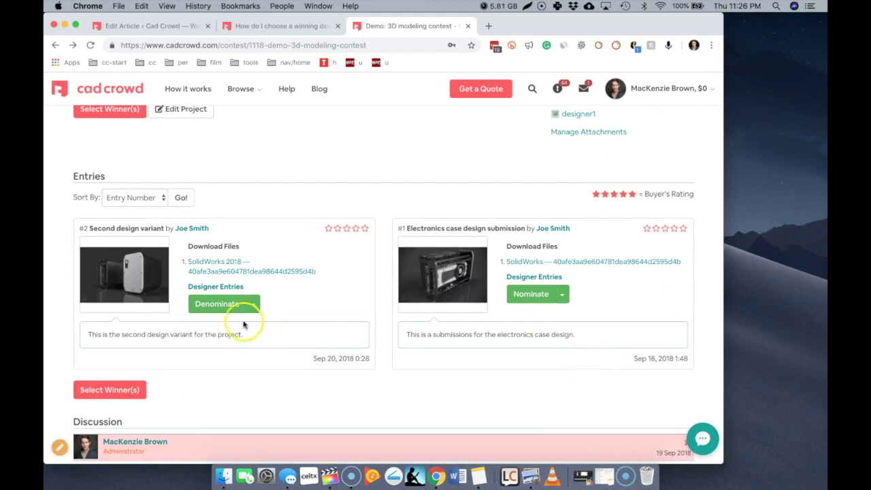
{"action": "left_click", "coordinate": [525, 301]}
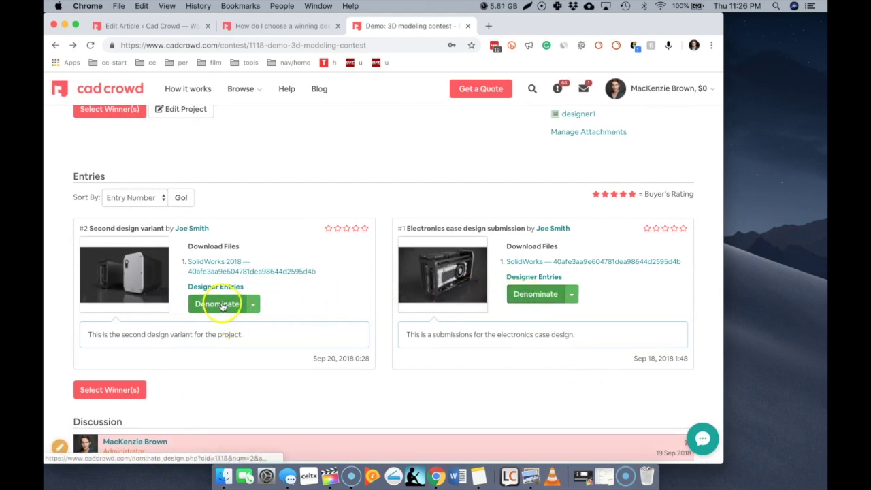
{"action": "scroll", "coordinate": [388, 356], "scroll_direction": "down", "scroll_amount": 3}
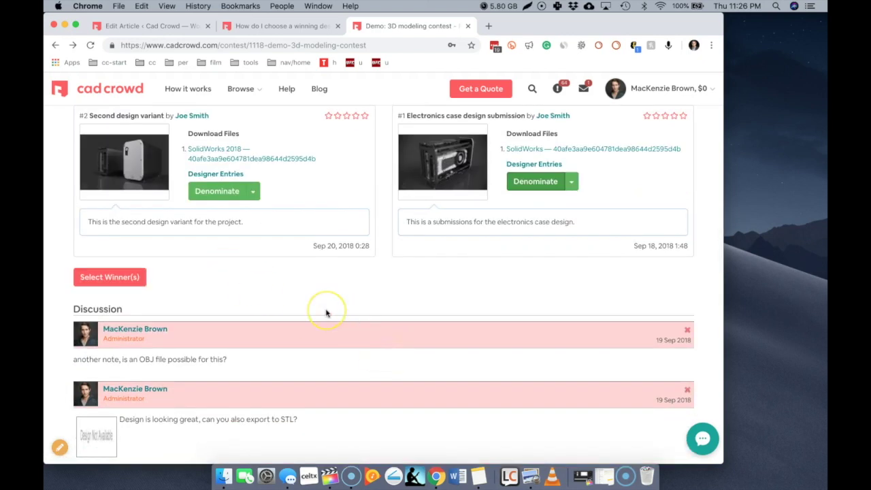
Make entry #2, 'Second design variant', the 1st Winner, confirming the $300 prize award.
{"action": "left_click", "coordinate": [132, 276]}
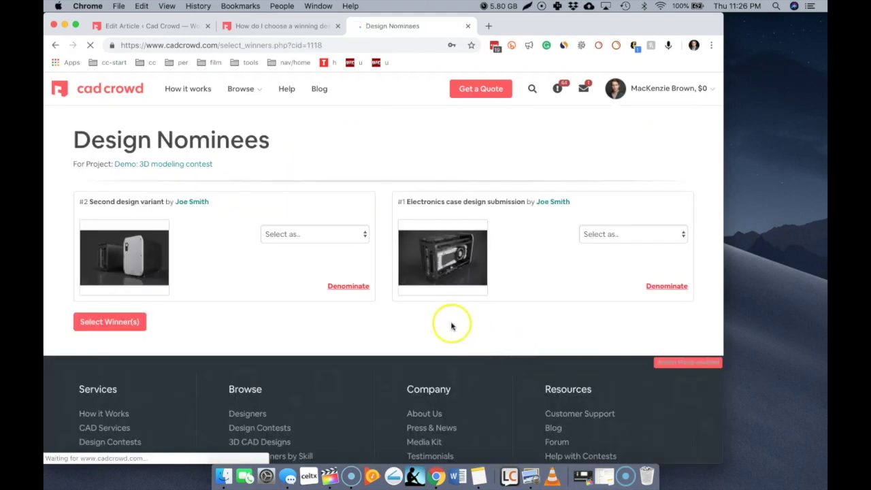
{"action": "left_click", "coordinate": [315, 235]}
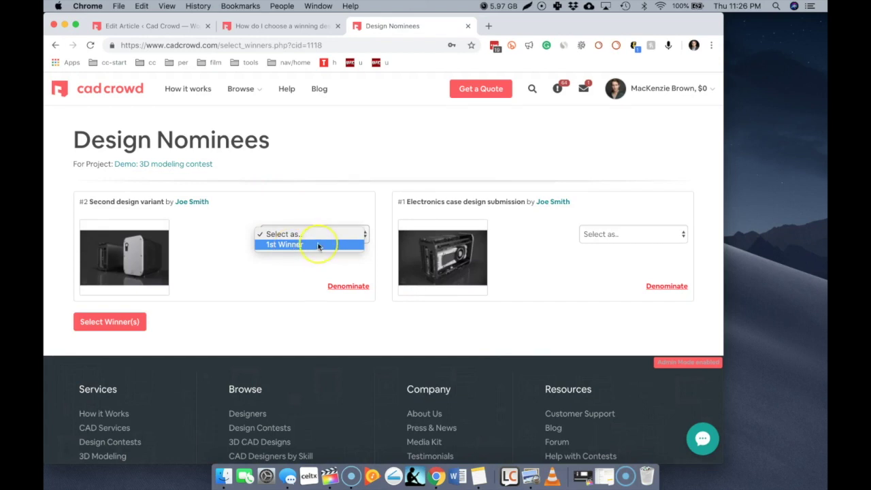
{"action": "left_click", "coordinate": [318, 245]}
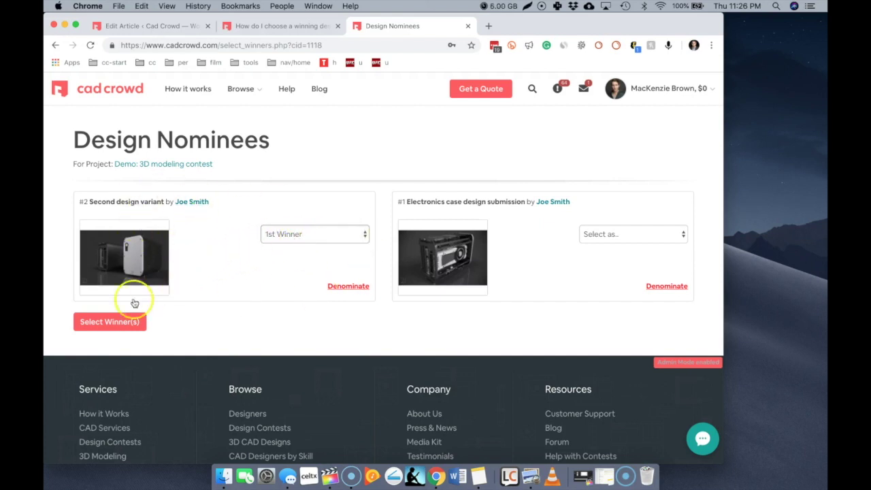
{"action": "left_click", "coordinate": [102, 326]}
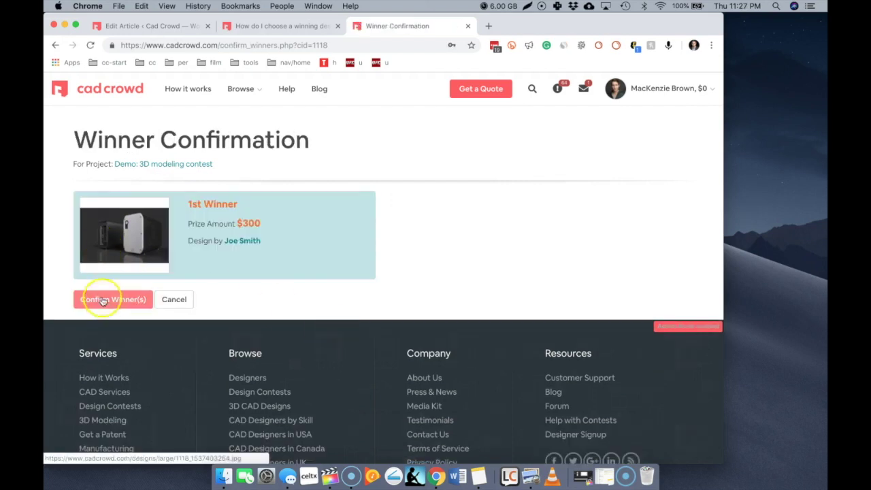
{"action": "left_click", "coordinate": [105, 305]}
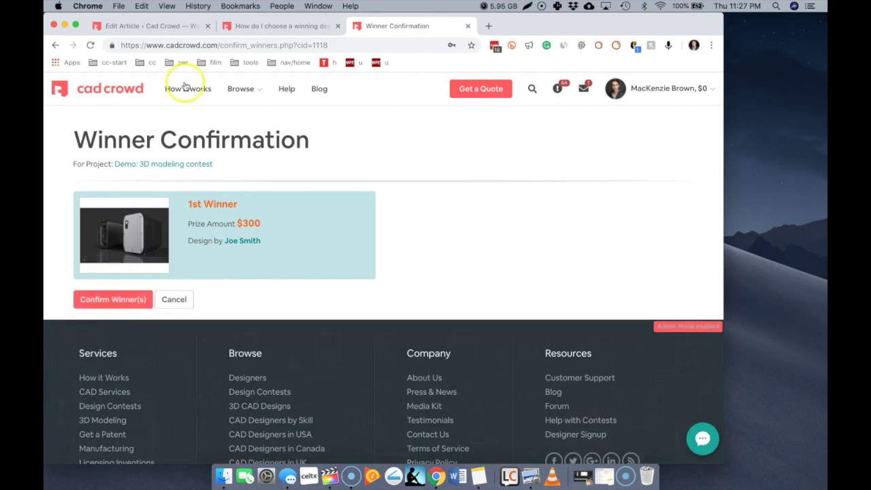
{"action": "left_click", "coordinate": [55, 45]}
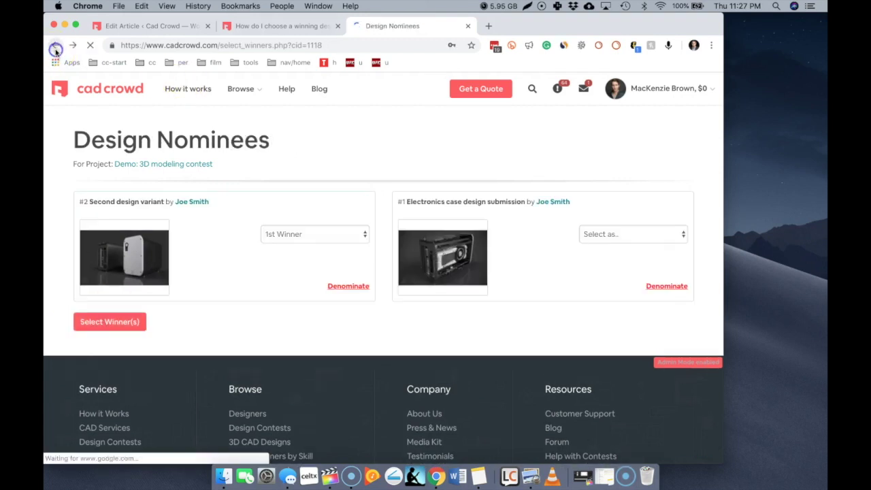
Return to the contest page and select its Remains value, '5 days, 20 hours'.
{"action": "left_click", "coordinate": [55, 45]}
{"action": "scroll", "coordinate": [526, 142], "scroll_direction": "up", "scroll_amount": 5}
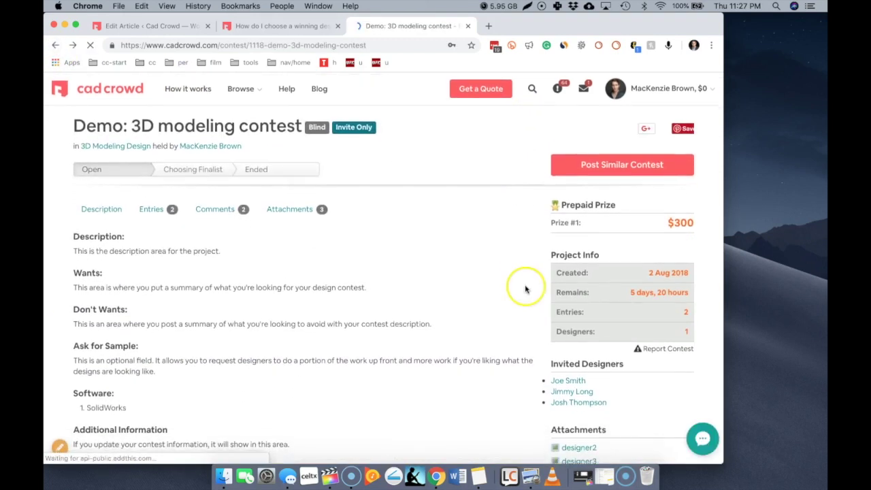
{"action": "triple_click", "coordinate": [645, 292]}
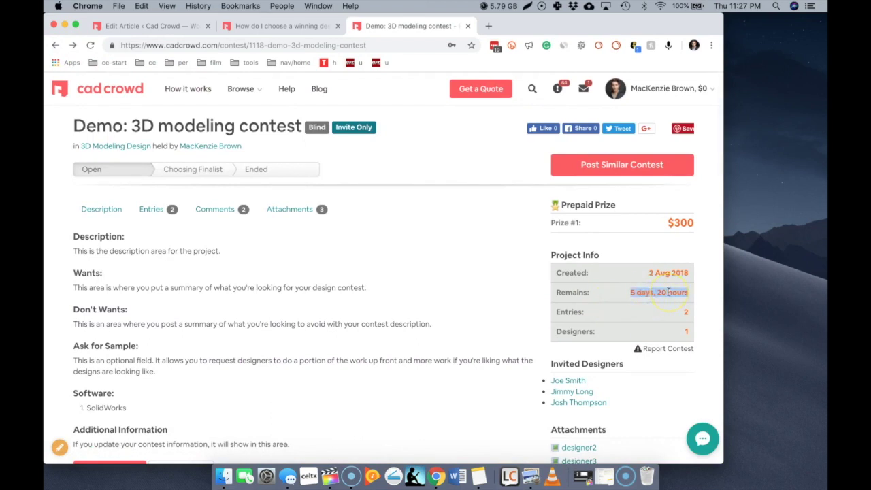
{"action": "left_click", "coordinate": [616, 297]}
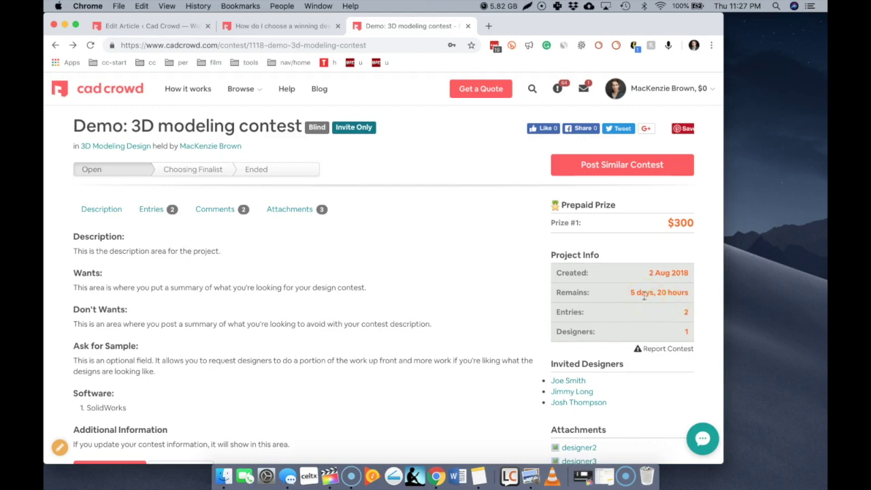
{"action": "double_click", "coordinate": [644, 295]}
Scroll down to the two Entries, then bring up the 'How do I choose a winning design entry?' article.
{"action": "scroll", "coordinate": [539, 299], "scroll_direction": "down", "scroll_amount": 2}
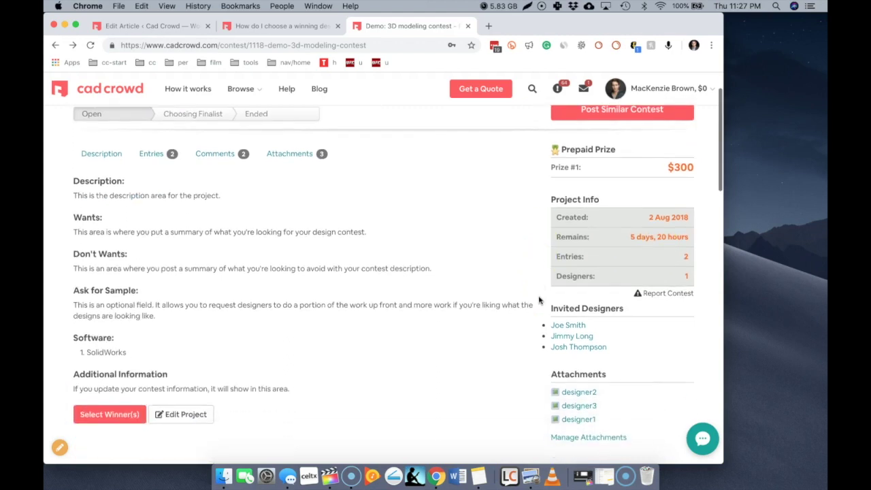
{"action": "scroll", "coordinate": [539, 300], "scroll_direction": "down", "scroll_amount": 1}
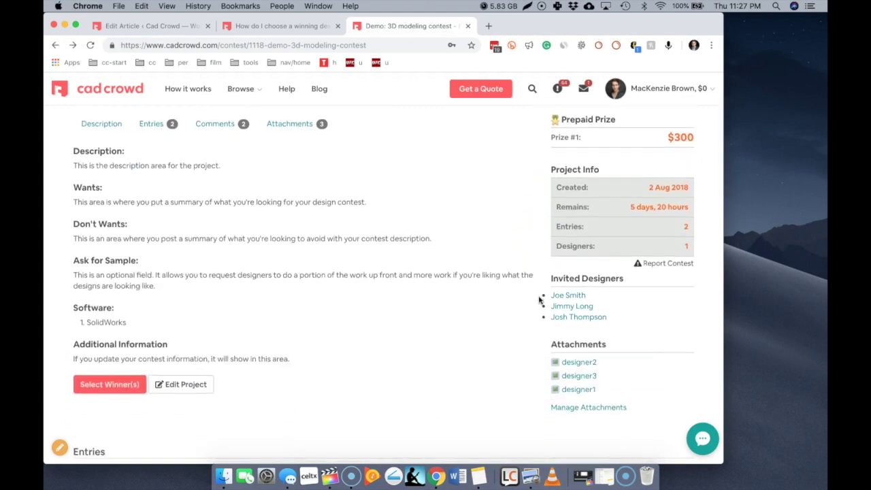
{"action": "scroll", "coordinate": [455, 243], "scroll_direction": "down", "scroll_amount": 5}
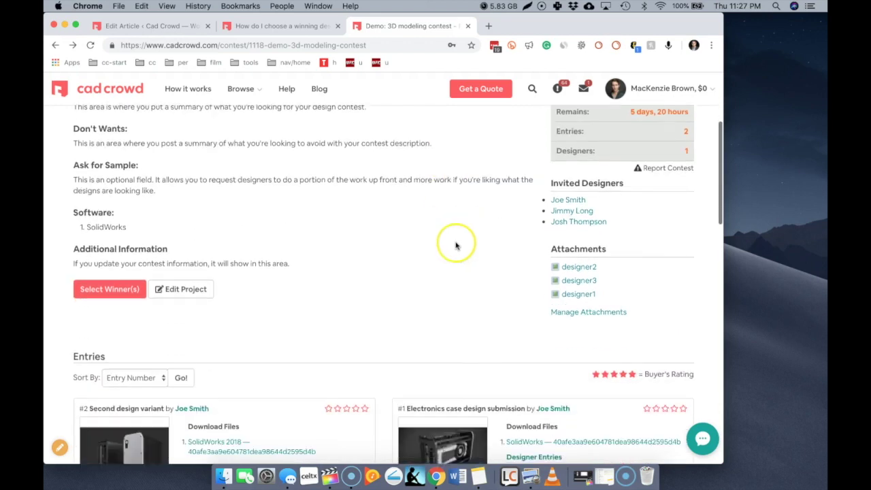
{"action": "scroll", "coordinate": [268, 191], "scroll_direction": "up", "scroll_amount": 3}
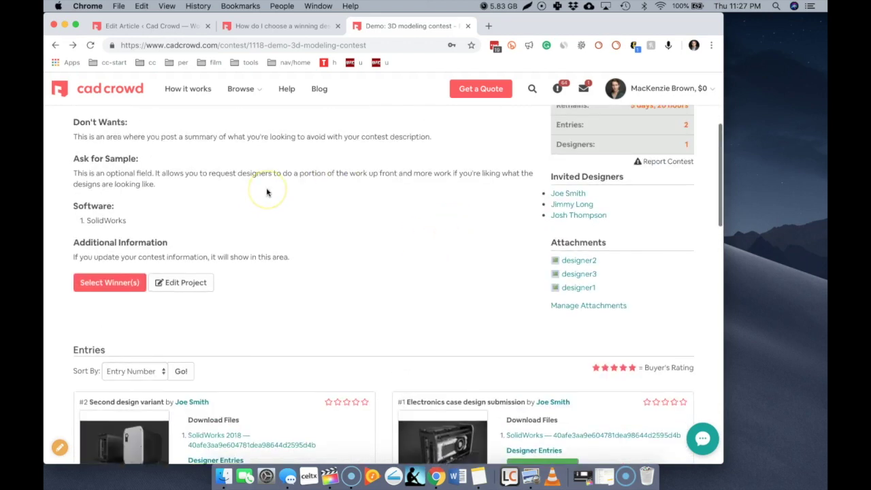
{"action": "left_click", "coordinate": [457, 269]}
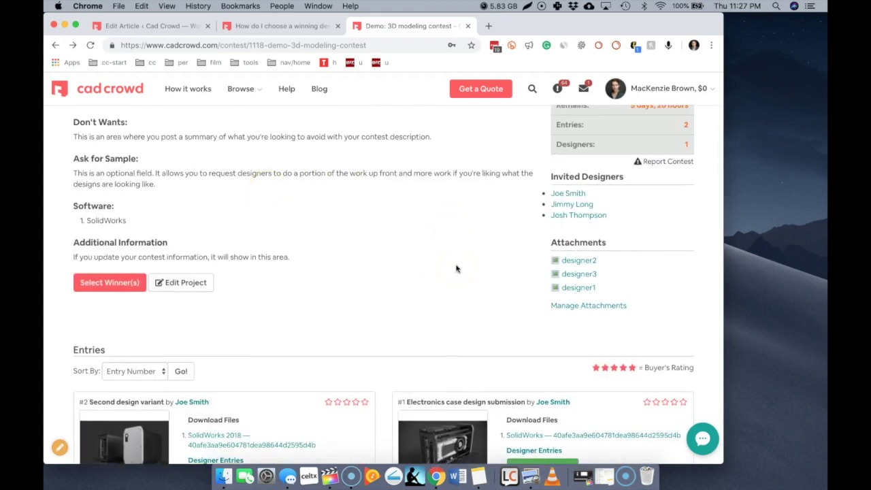
{"action": "scroll", "coordinate": [456, 266], "scroll_direction": "up", "scroll_amount": 3}
{"action": "scroll", "coordinate": [458, 266], "scroll_direction": "down", "scroll_amount": 4}
{"action": "left_click", "coordinate": [60, 447]}
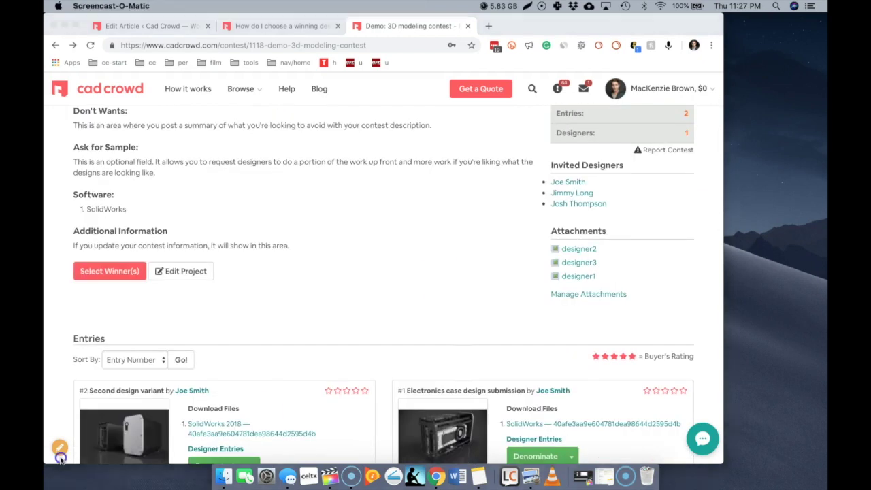
{"action": "scroll", "coordinate": [60, 443], "scroll_direction": "up", "scroll_amount": 5}
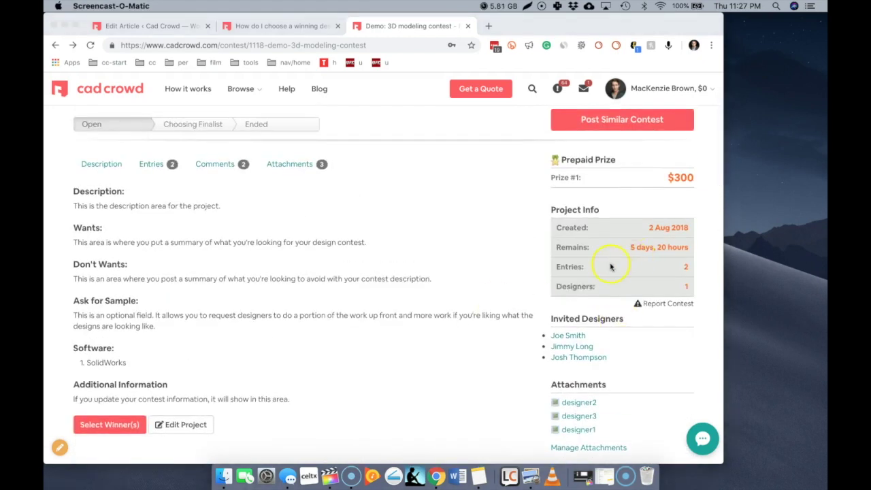
{"action": "scroll", "coordinate": [482, 278], "scroll_direction": "down", "scroll_amount": 9}
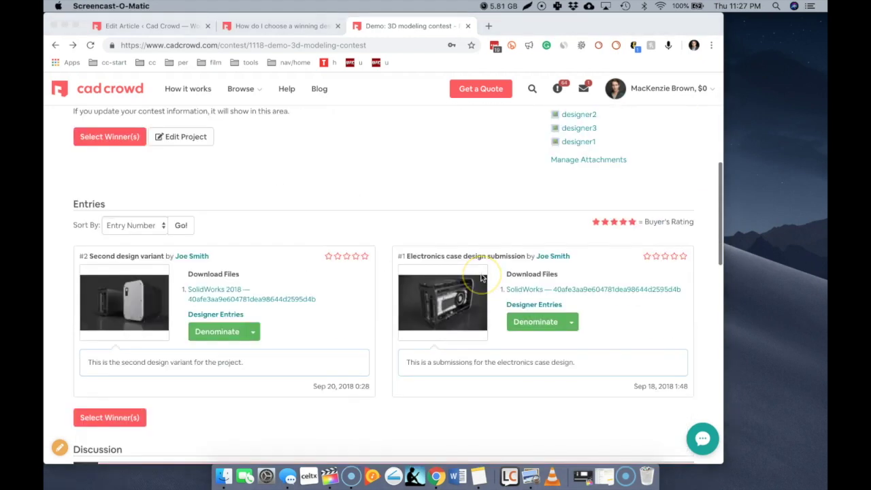
Glance at the winning-design article, then return to the contest page's entries.
{"action": "left_click", "coordinate": [292, 27]}
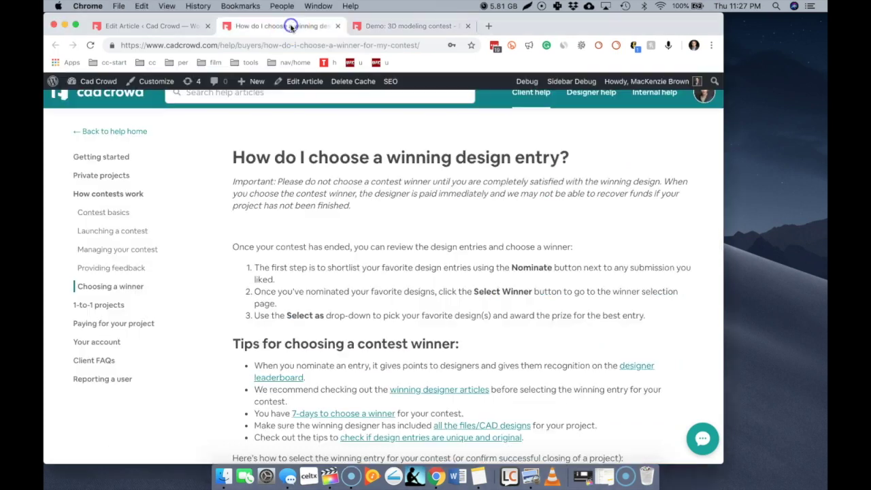
{"action": "left_click", "coordinate": [369, 25]}
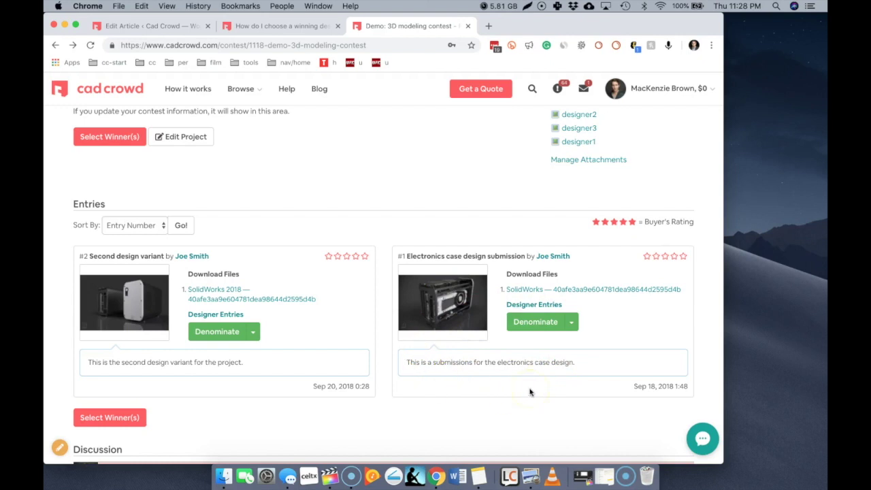
{"action": "left_click", "coordinate": [509, 383]}
{"action": "scroll", "coordinate": [506, 381], "scroll_direction": "up", "scroll_amount": 5}
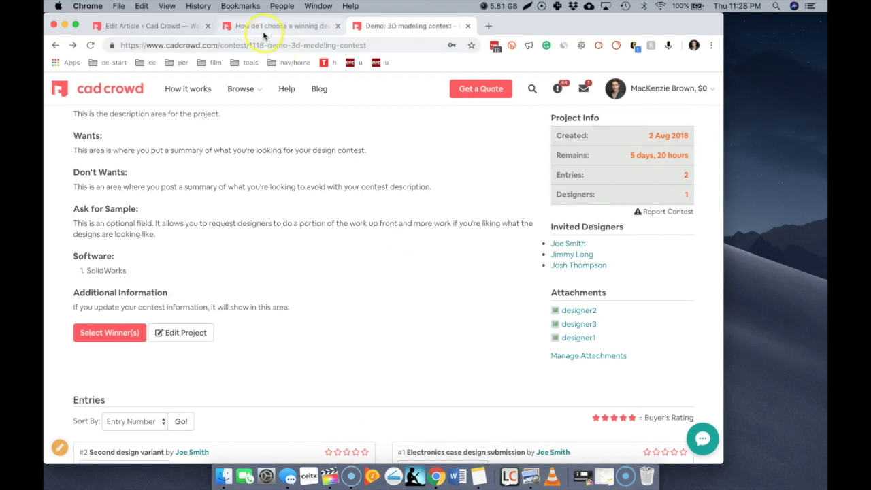
Review the winning-design article again, then scroll the contest page back to its title and project info.
{"action": "left_click", "coordinate": [260, 31]}
{"action": "scroll", "coordinate": [408, 300], "scroll_direction": "down", "scroll_amount": 2}
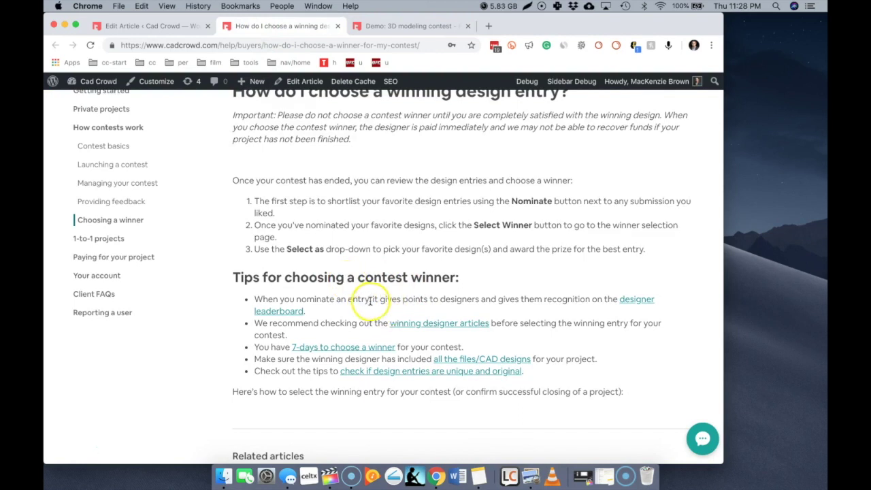
{"action": "left_click", "coordinate": [411, 26]}
{"action": "scroll", "coordinate": [356, 237], "scroll_direction": "down", "scroll_amount": 5}
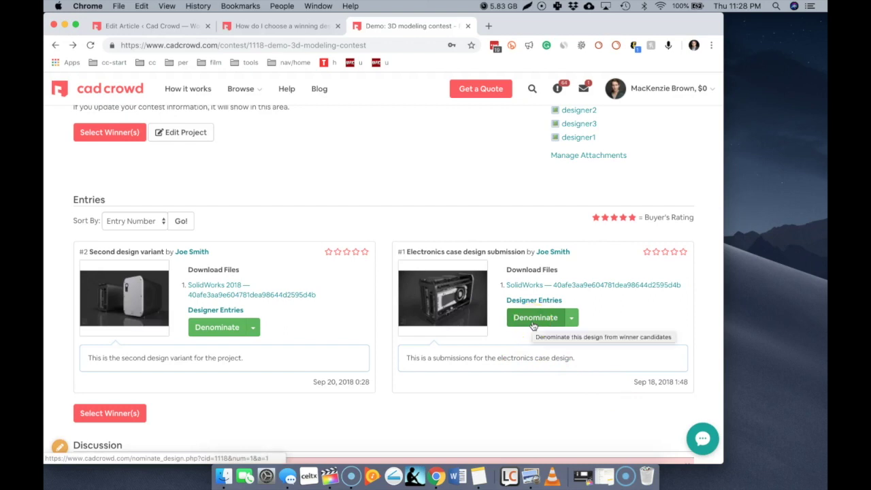
{"action": "left_click_drag", "start_coordinate": [534, 326], "coordinate": [374, 324]}
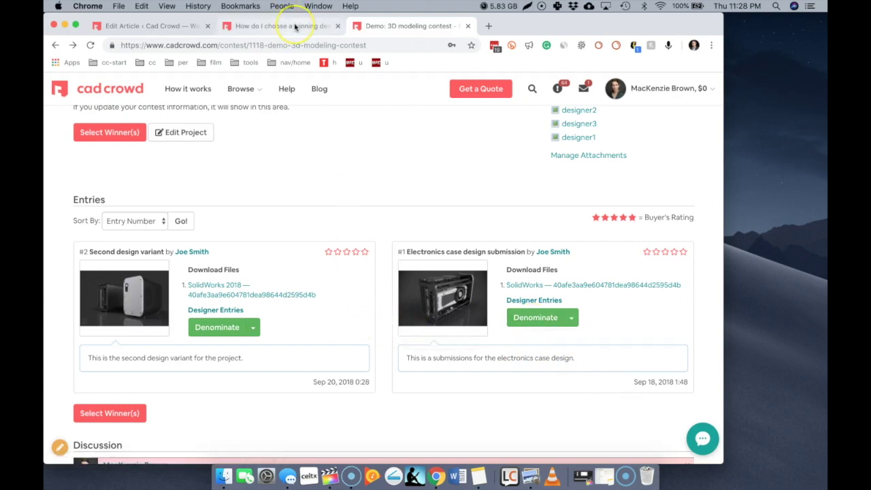
{"action": "scroll", "coordinate": [550, 218], "scroll_direction": "up", "scroll_amount": 5}
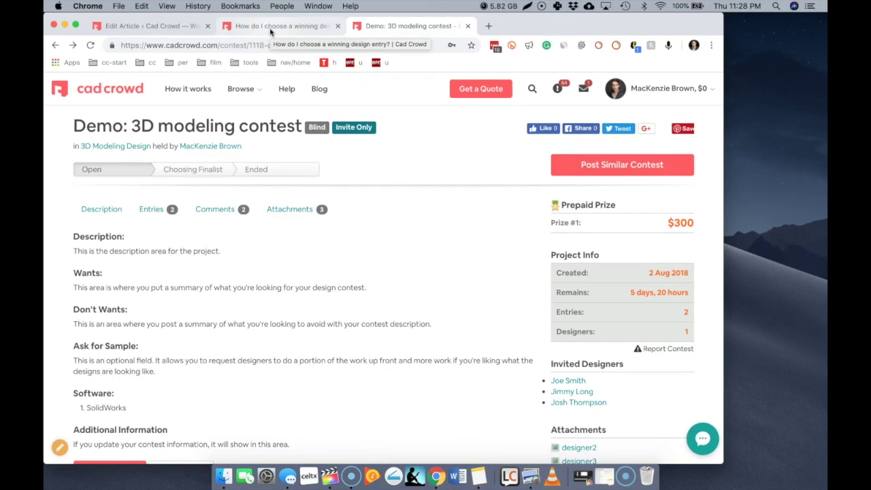
Bring up the 'How do I choose a winning design' article and scroll down its guide.
{"action": "left_click", "coordinate": [271, 30]}
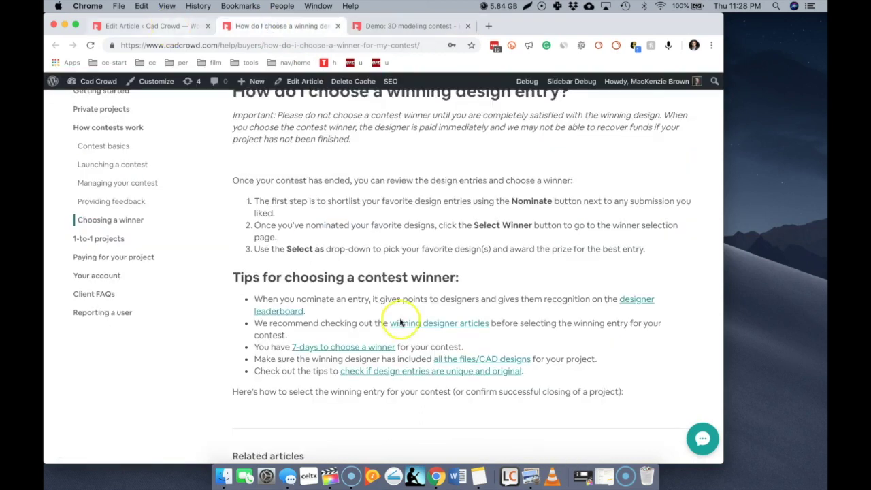
{"action": "scroll", "coordinate": [399, 313], "scroll_direction": "down", "scroll_amount": 2}
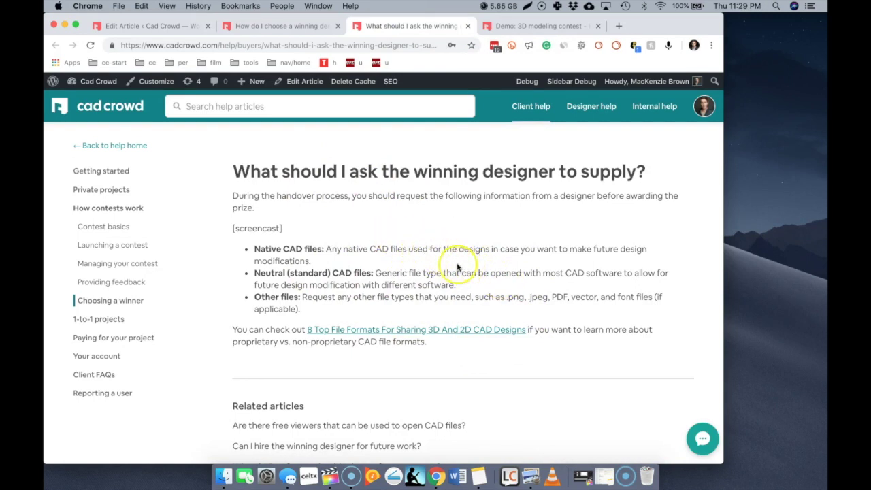
Open the 'How can I check if a design entry is original?' article in a new tab and view it.
{"action": "left_click", "coordinate": [304, 27]}
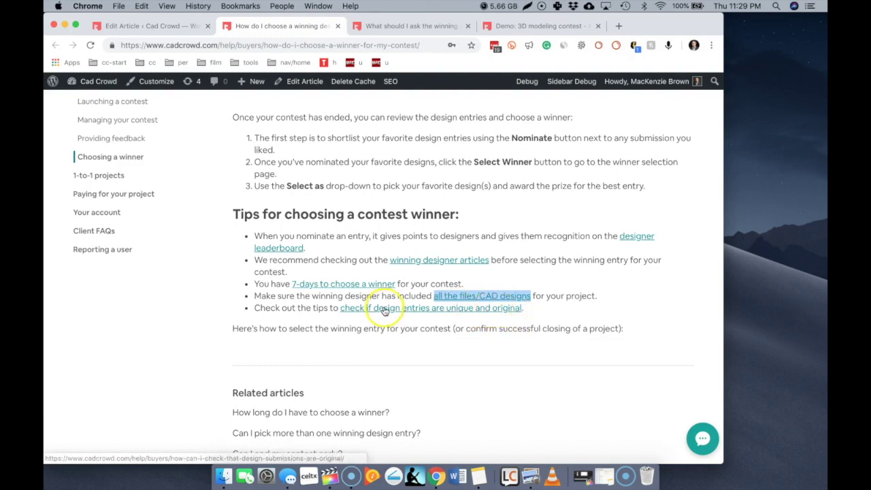
{"action": "double_click", "coordinate": [305, 309]}
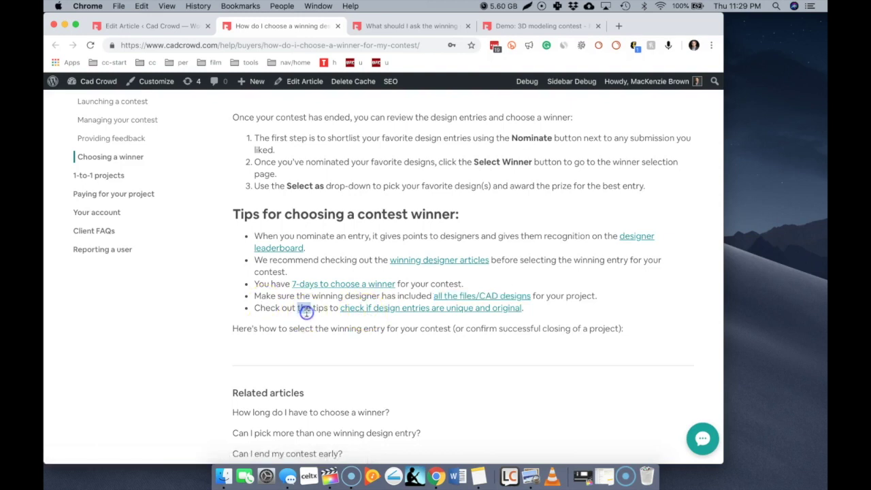
{"action": "right_click", "coordinate": [352, 307]}
{"action": "left_click", "coordinate": [422, 271]}
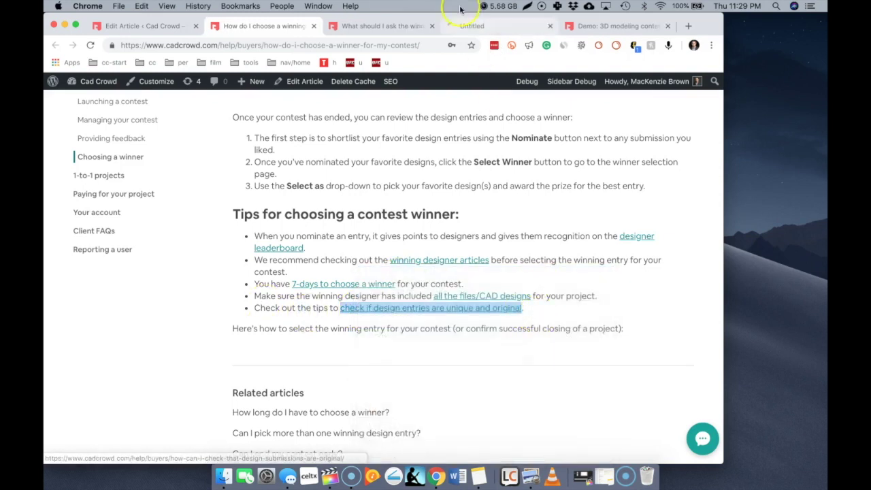
{"action": "left_click", "coordinate": [451, 26]}
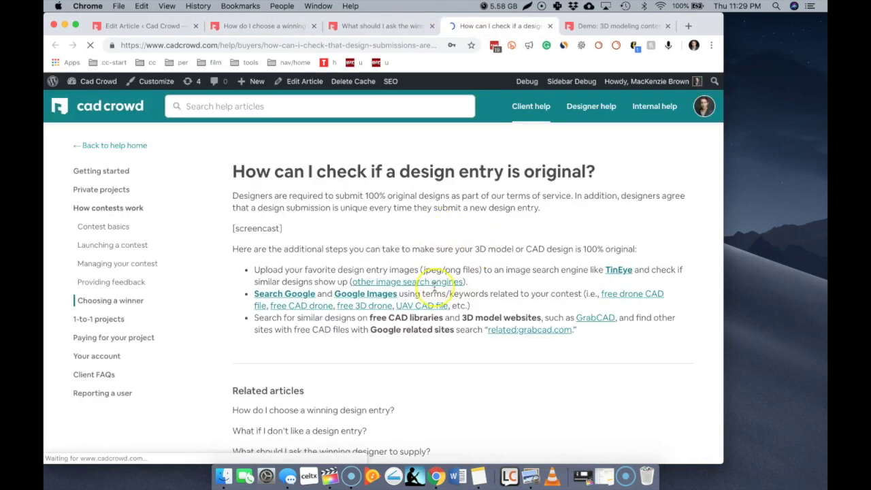